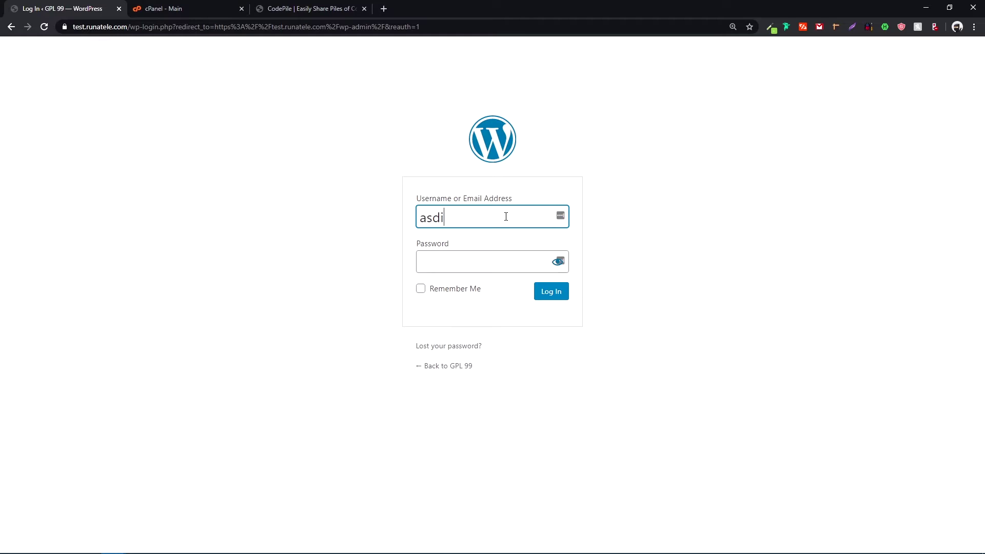
- Enter a password for the typed username and submit the WordPress login form
{"action": "key", "text": "Tab"}
{"action": "type", "text": "asdin"}
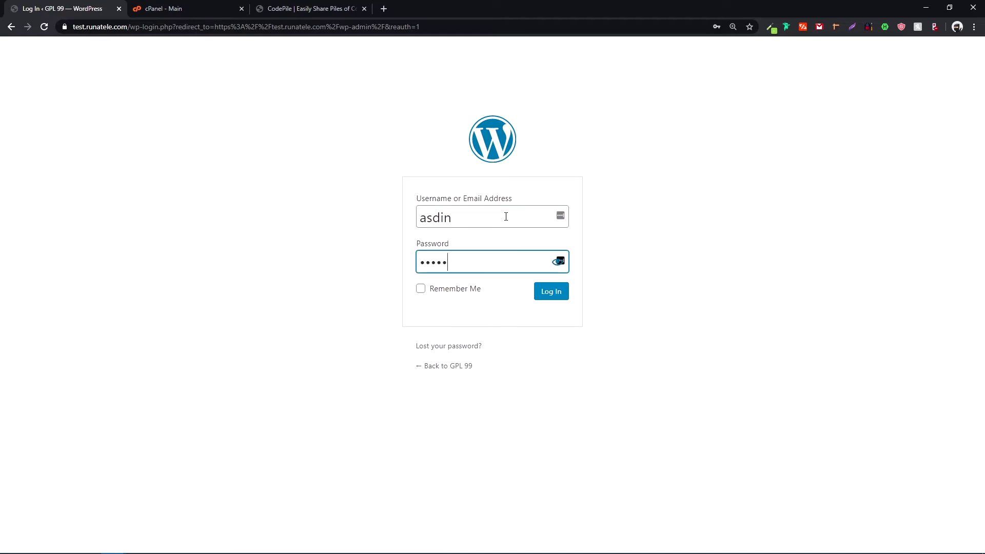
{"action": "key", "text": "Return"}
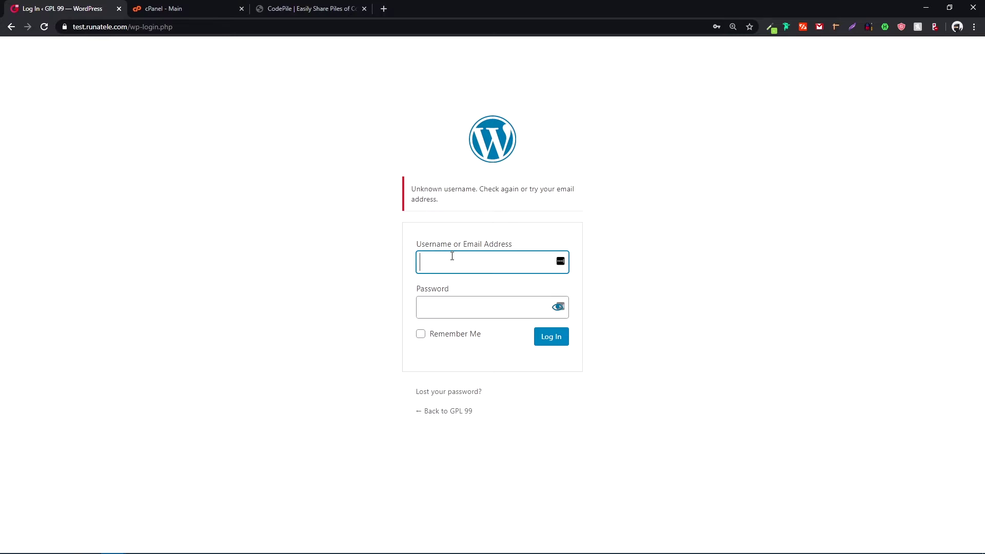
- Retype the admin username in the cleared Username field
{"action": "type", "text": "ad"}
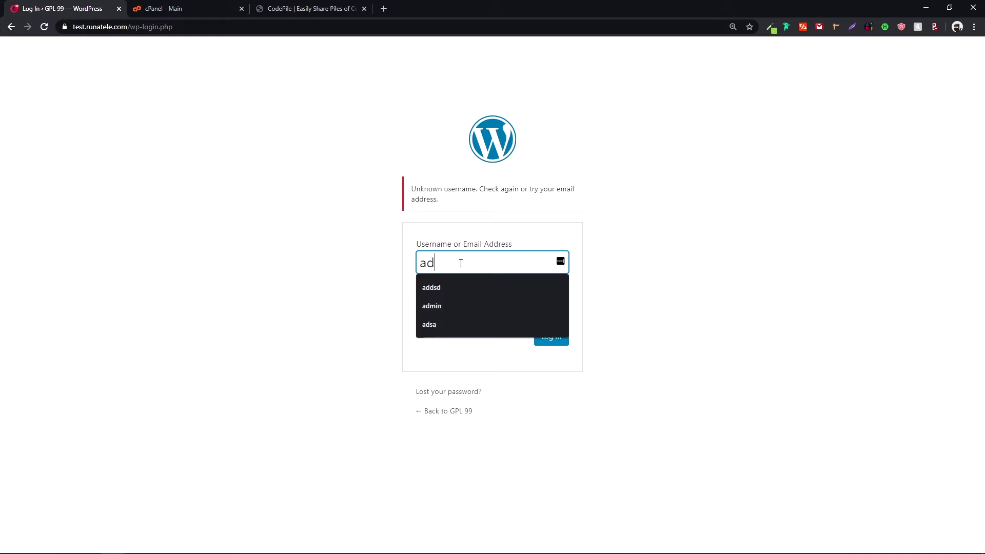
{"action": "type", "text": "imin"}
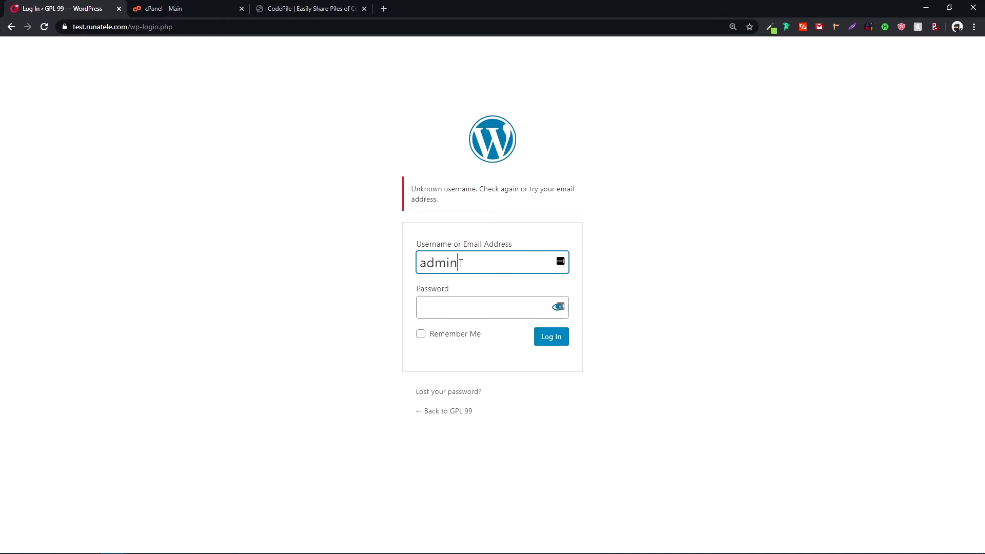
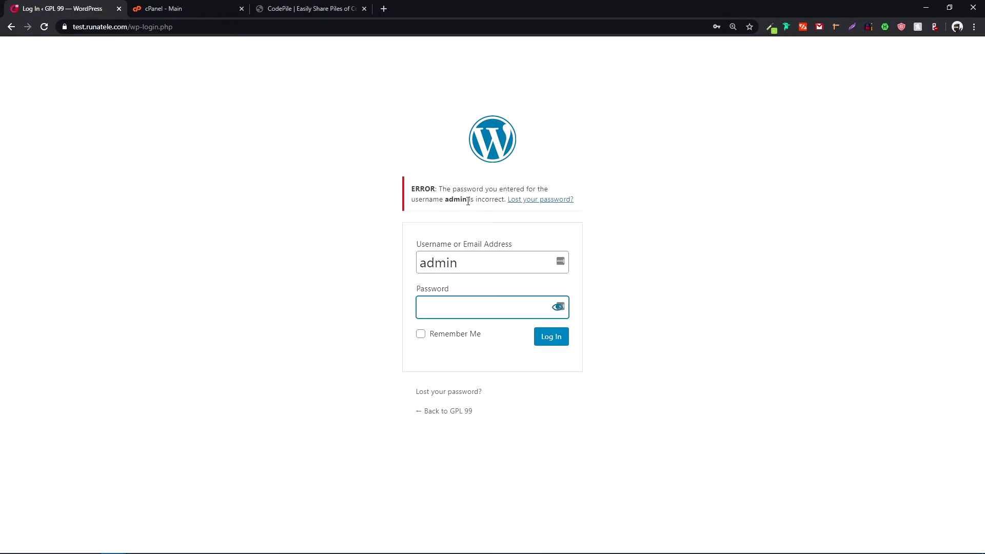
- Examine the default login error, which reveals that the user 'admin' exists
{"action": "left_click_drag", "start_coordinate": [456, 262], "coordinate": [400, 269]}
{"action": "left_click", "coordinate": [476, 269]}
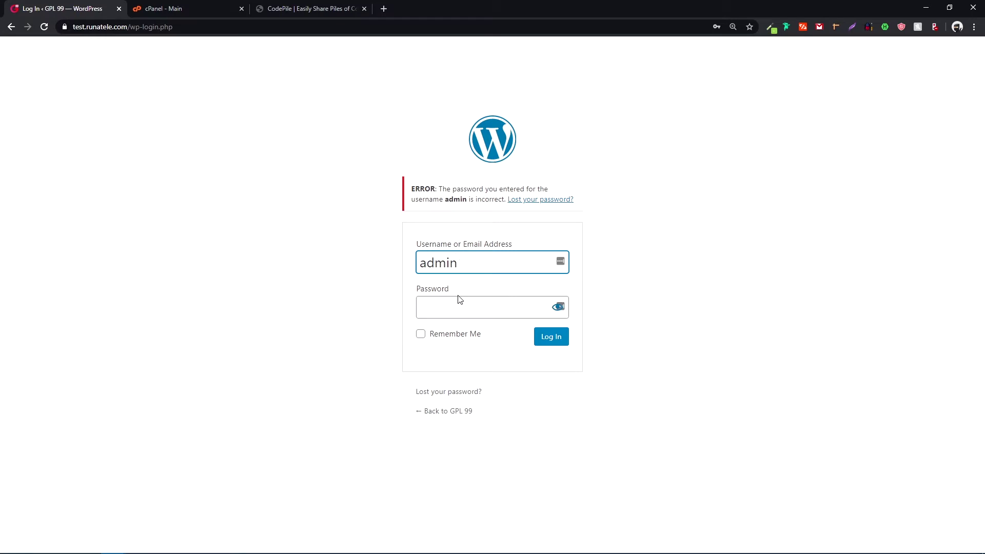
{"action": "left_click_drag", "start_coordinate": [457, 294], "coordinate": [411, 295]}
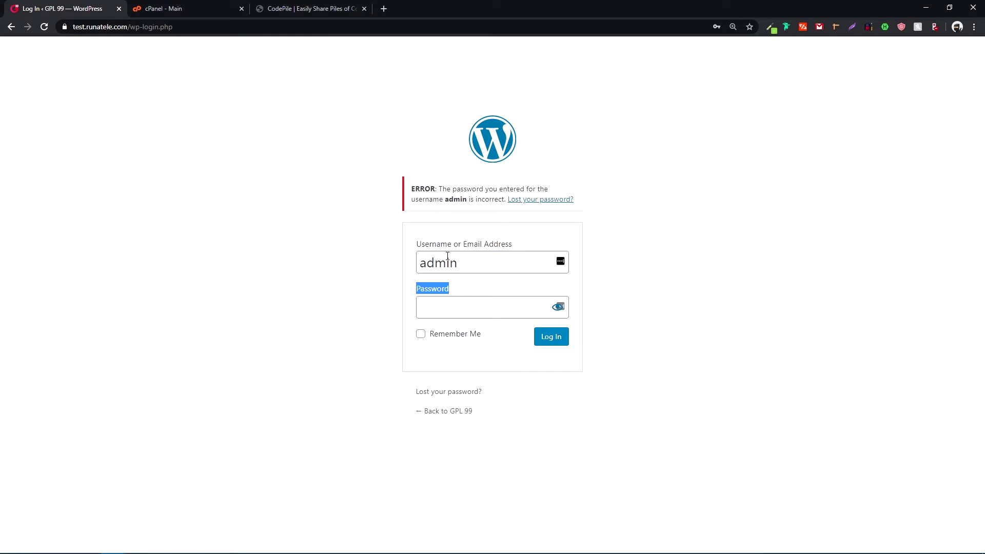
{"action": "left_click", "coordinate": [445, 305]}
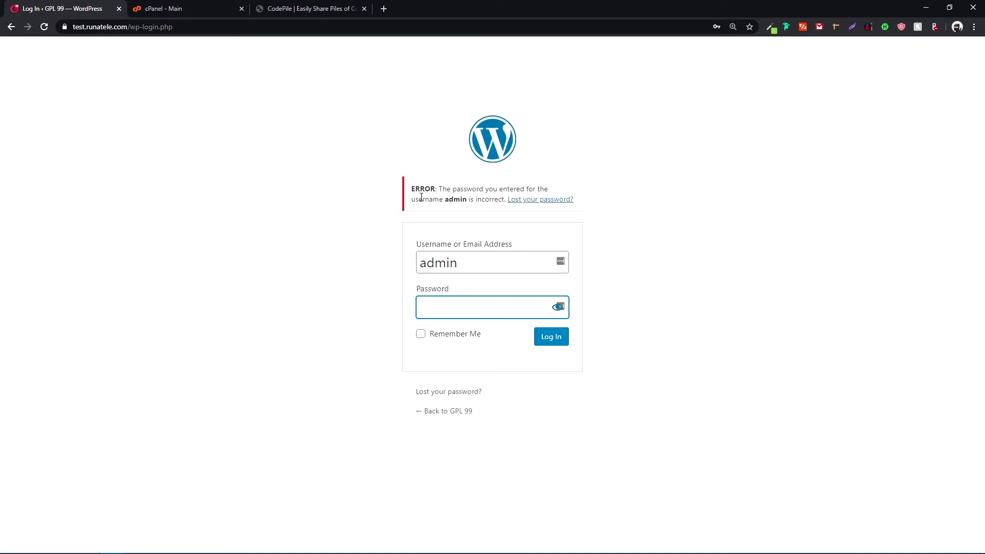
{"action": "left_click_drag", "start_coordinate": [411, 189], "coordinate": [578, 202]}
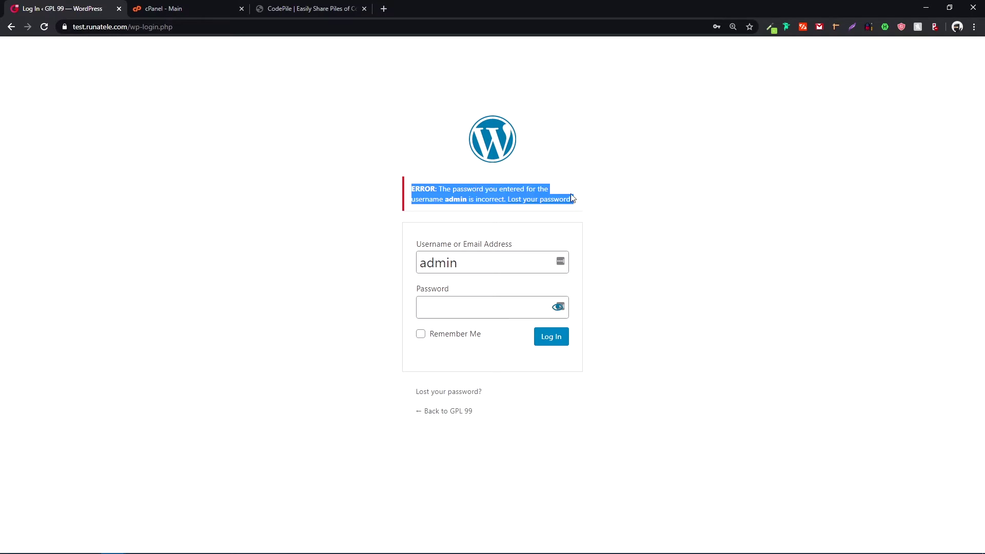
{"action": "double_click", "coordinate": [471, 270]}
{"action": "left_click", "coordinate": [477, 269]}
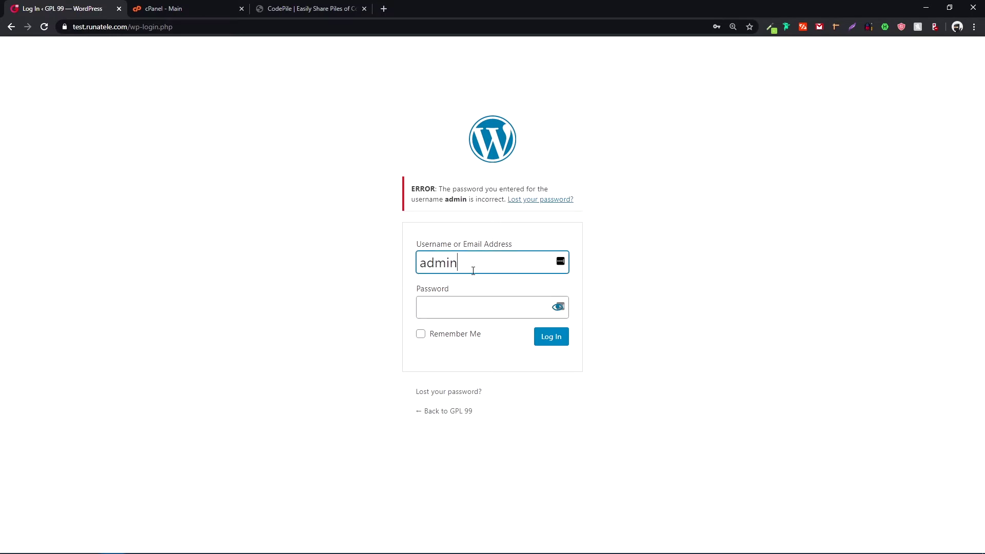
{"action": "left_click", "coordinate": [585, 204]}
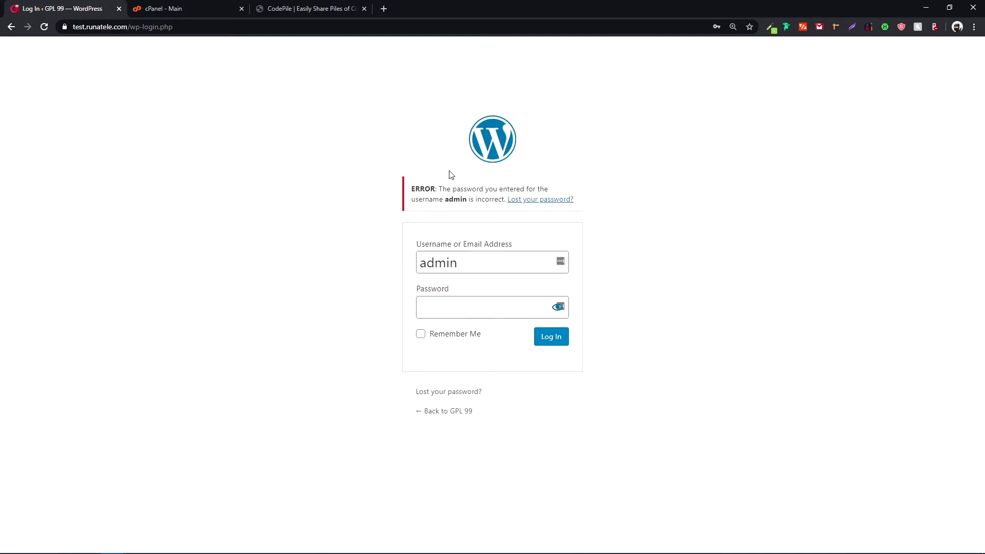
{"action": "left_click_drag", "start_coordinate": [410, 189], "coordinate": [583, 200]}
{"action": "left_click", "coordinate": [585, 200]}
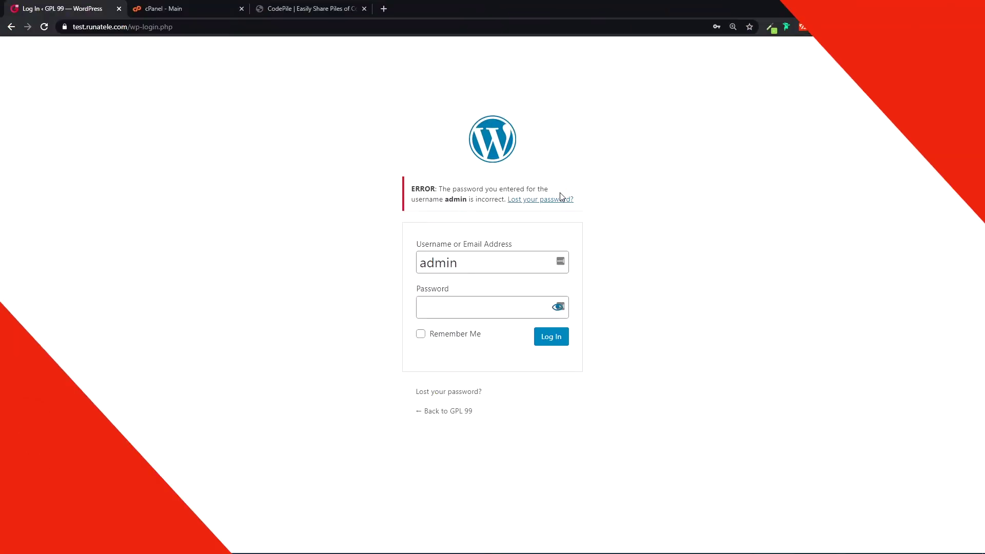
{"action": "double_click", "coordinate": [482, 262]}
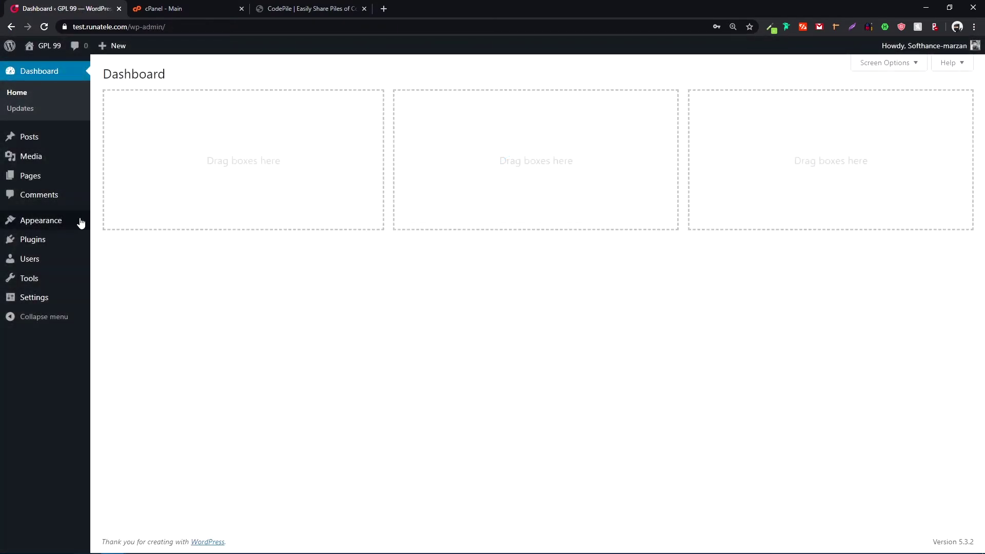
- Open the Twenty Twenty theme's functions.php in the Theme Editor
{"action": "mouse_move", "coordinate": [79, 220]}
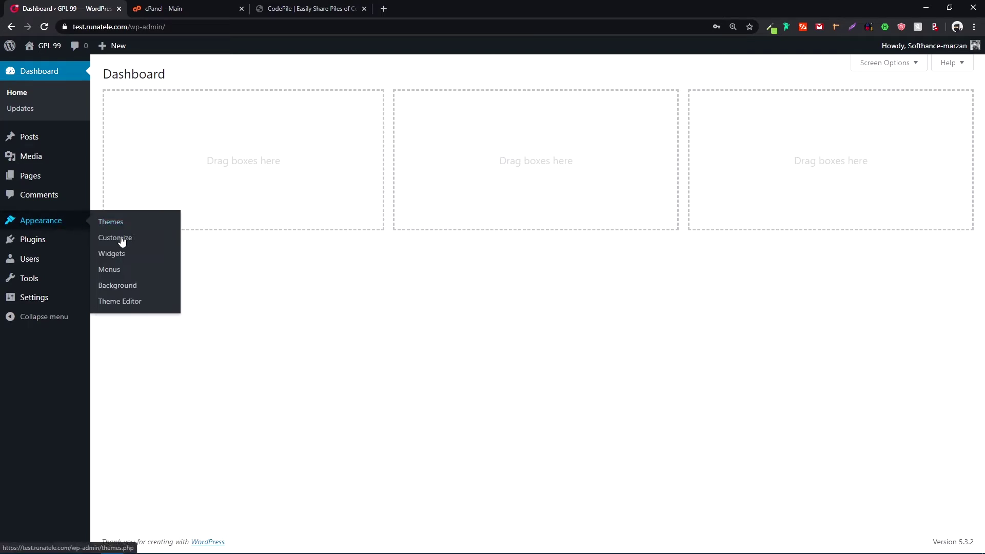
{"action": "left_click", "coordinate": [135, 306]}
{"action": "left_click", "coordinate": [131, 306]}
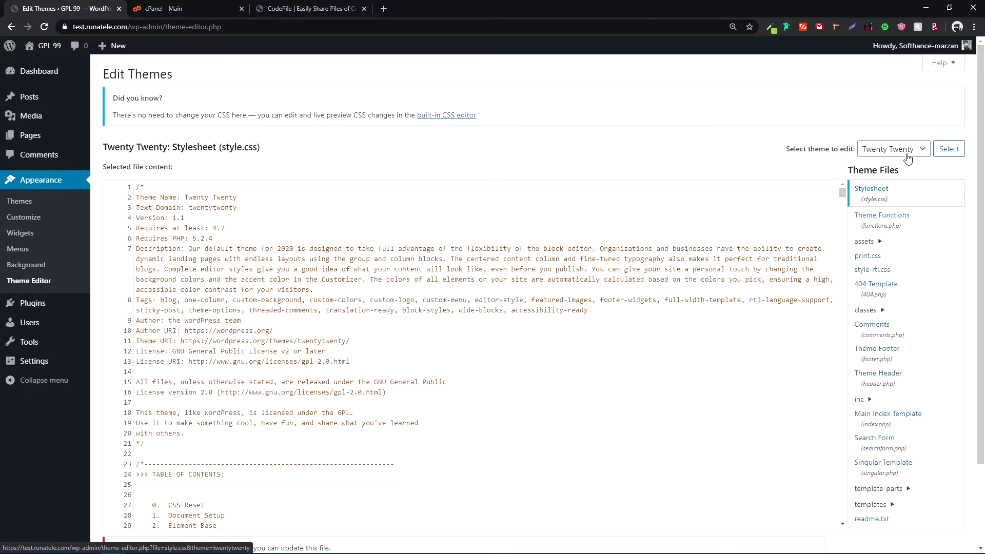
{"action": "left_click", "coordinate": [881, 229]}
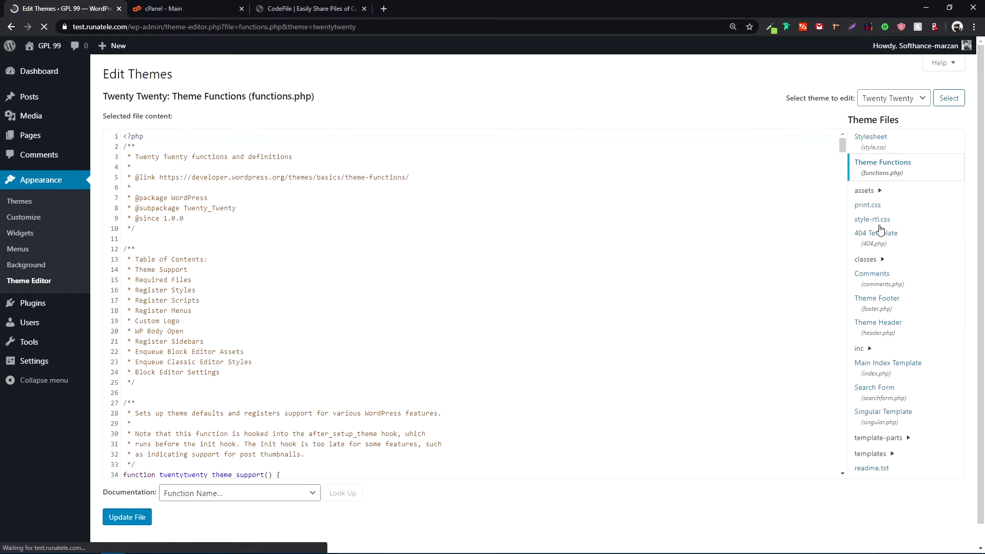
- Copy the login_errors snippet from CodePile and place the cursor on functions.php's empty last line
{"action": "scroll", "coordinate": [501, 275], "scroll_direction": "down", "scroll_amount": 12}
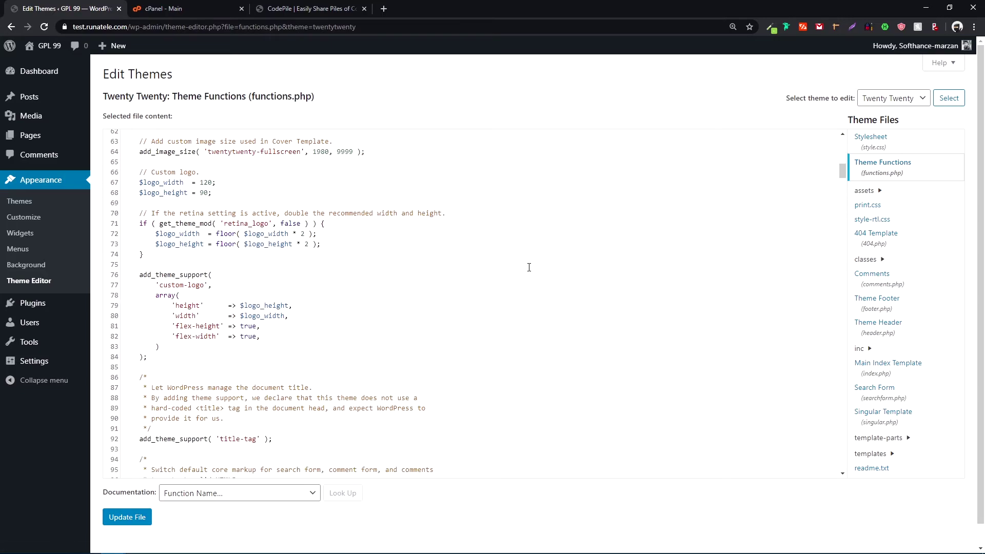
{"action": "scroll", "coordinate": [529, 267], "scroll_direction": "down", "scroll_amount": 6}
{"action": "left_click_drag", "start_coordinate": [842, 174], "coordinate": [848, 475]}
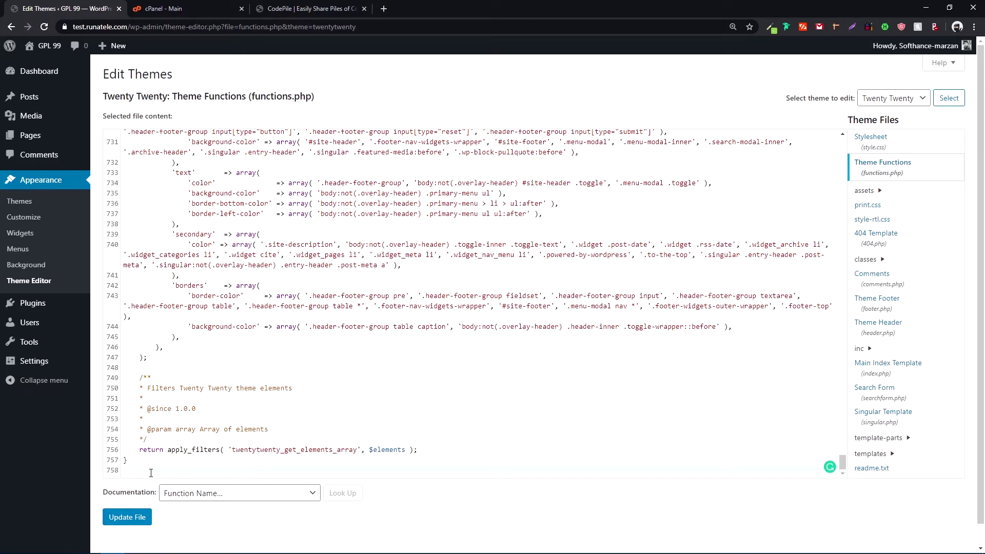
{"action": "left_click", "coordinate": [307, 8]}
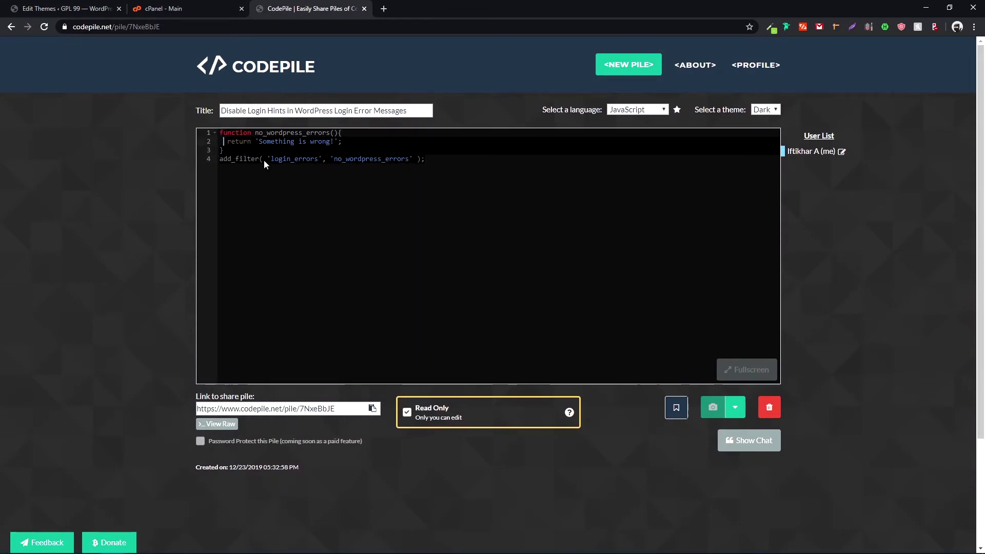
{"action": "key", "text": "ctrl+a"}
{"action": "key", "text": "ctrl+c"}
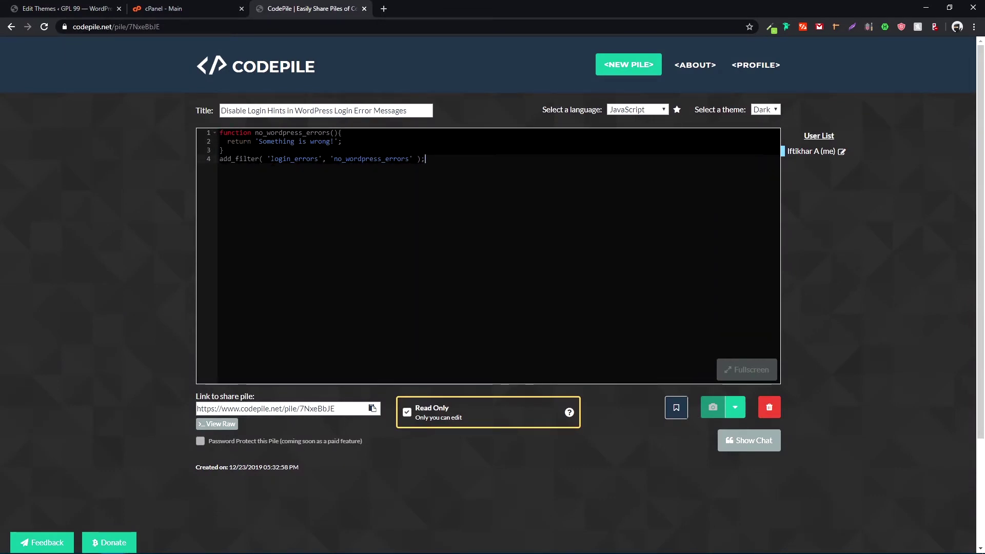
{"action": "left_click", "coordinate": [91, 12]}
{"action": "left_click", "coordinate": [136, 476]}
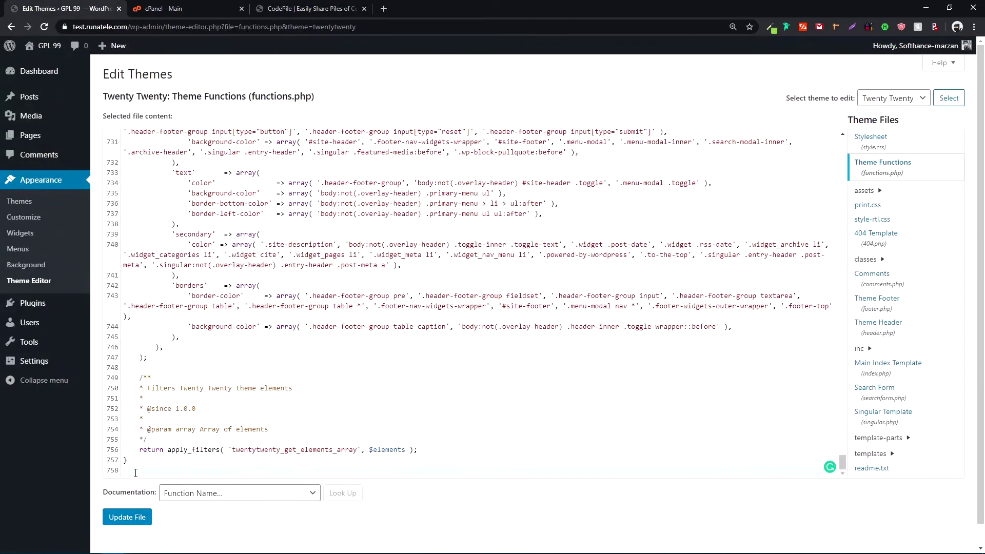
- Paste the login_errors snippet into functions.php, save the file, and log out
{"action": "key", "text": "ctrl+v"}
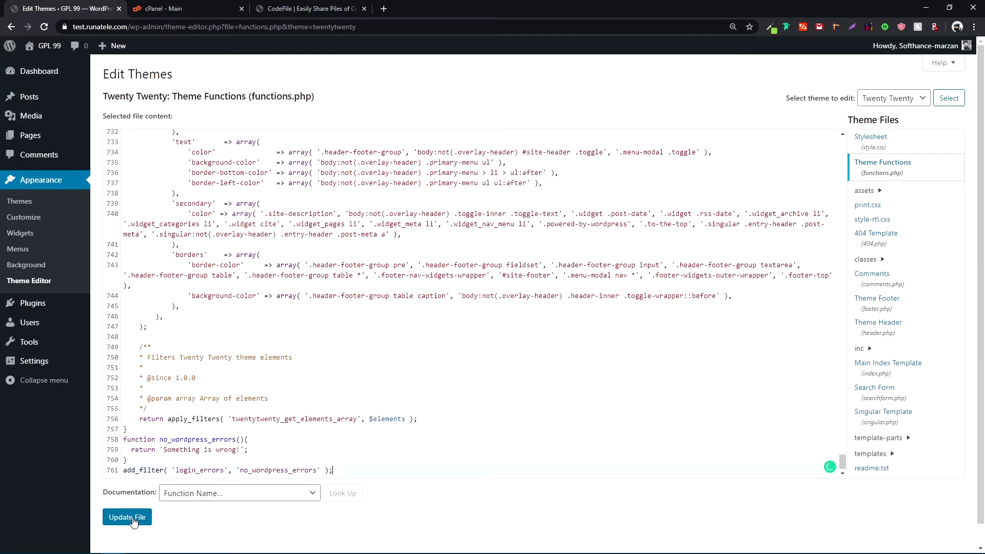
{"action": "left_click", "coordinate": [134, 522]}
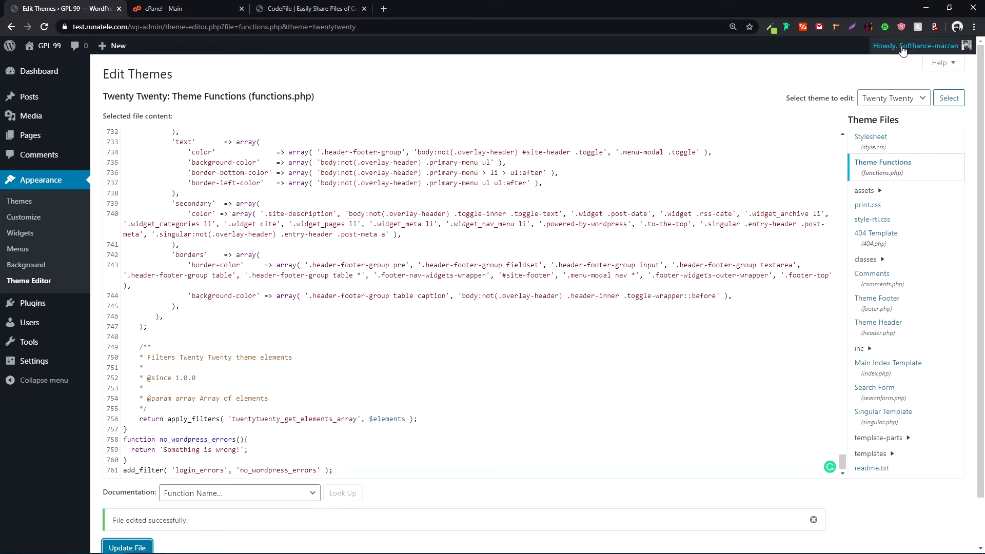
{"action": "mouse_move", "coordinate": [913, 46]}
{"action": "left_click", "coordinate": [896, 102]}
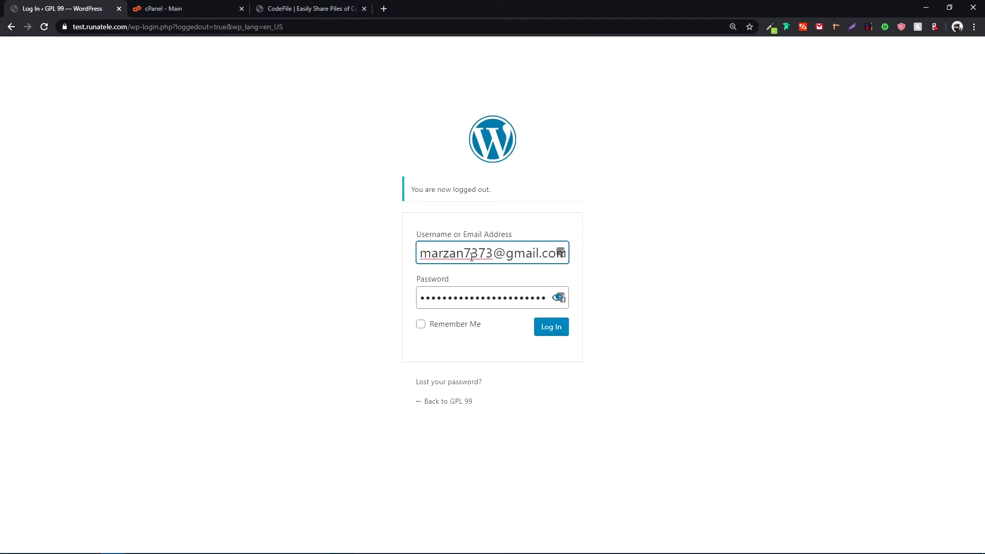
- Log in with a made-up username and password and confirm only 'Something is wrong!' appears
{"action": "triple_click", "coordinate": [472, 255]}
{"action": "type", "text": "sdas"}
{"action": "triple_click", "coordinate": [466, 292]}
{"action": "type", "text": "s"}
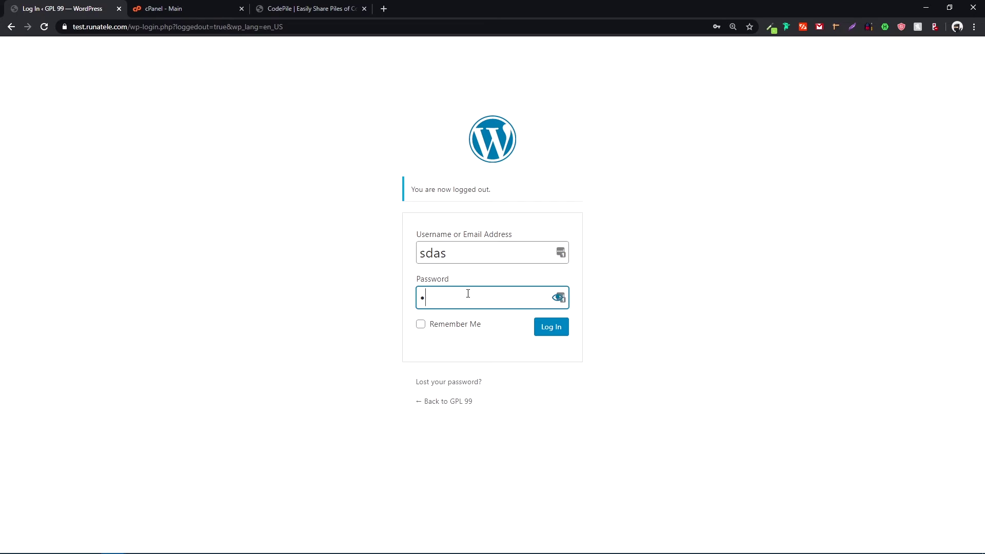
{"action": "double_click", "coordinate": [467, 293]}
{"action": "type", "text": "sdasdas"}
{"action": "left_click", "coordinate": [550, 331]}
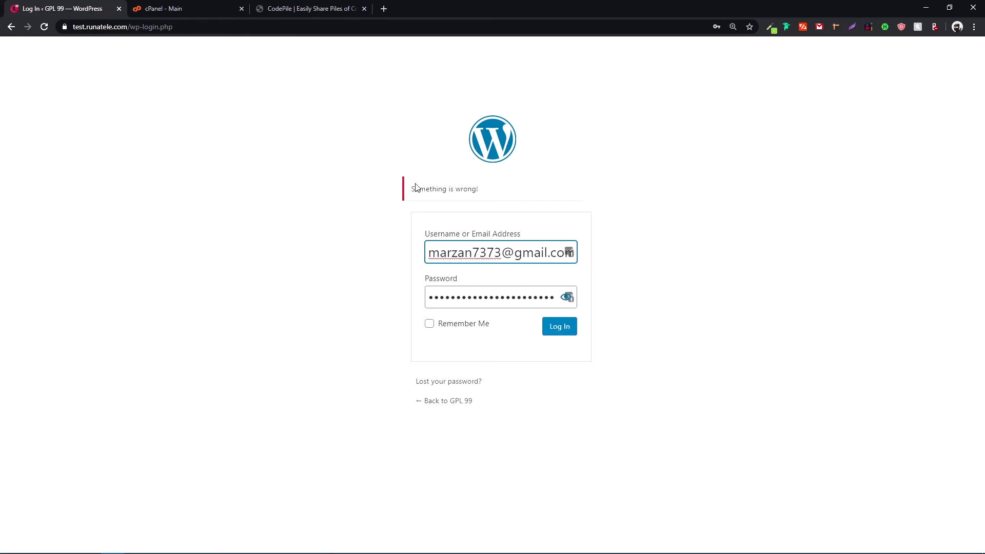
{"action": "left_click_drag", "start_coordinate": [410, 189], "coordinate": [501, 195]}
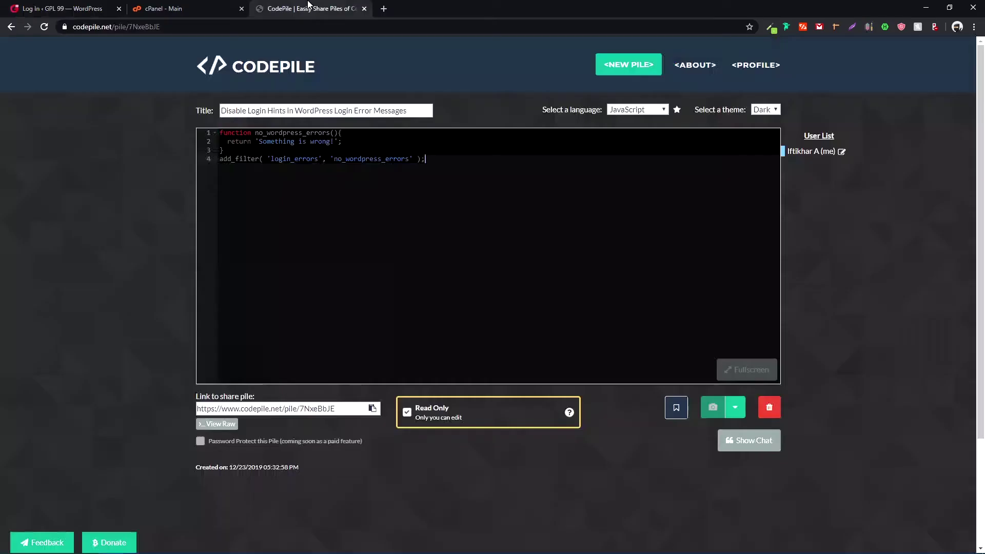
- Retry the login as 'admin' with an empty password and check the generic 'Something is wrong!' error
{"action": "left_click", "coordinate": [307, 8]}
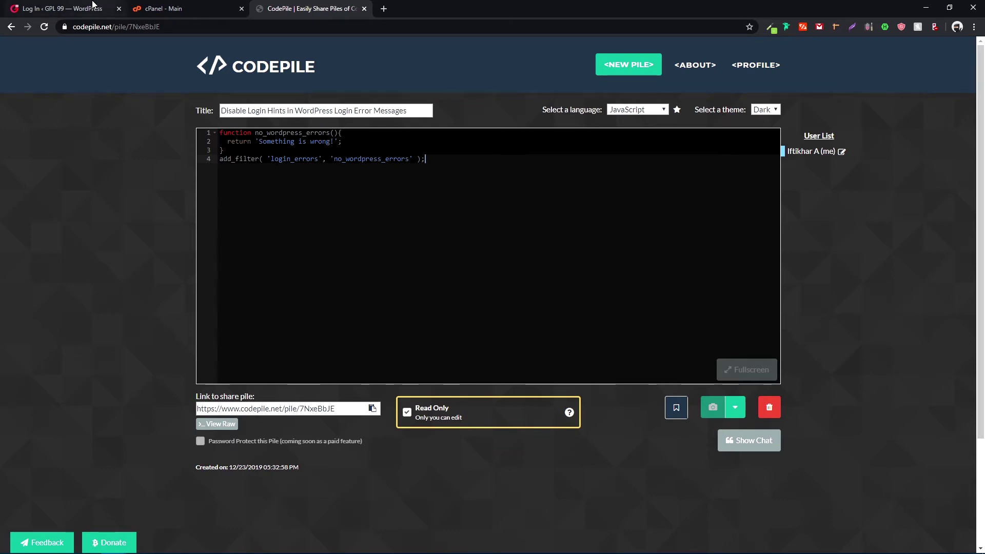
{"action": "left_click", "coordinate": [71, 9]}
{"action": "left_click", "coordinate": [478, 253]}
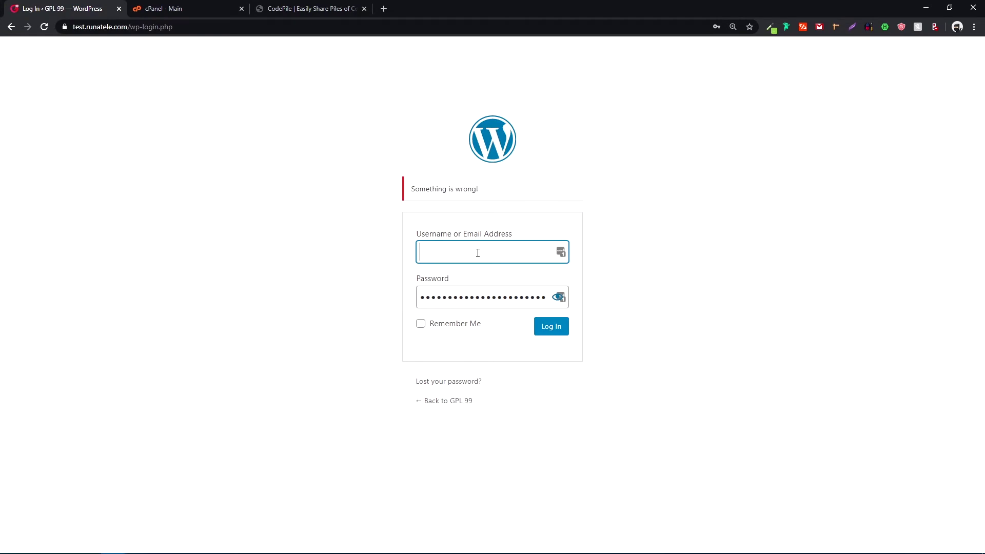
{"action": "type", "text": "admin"}
{"action": "key", "text": "Tab"}
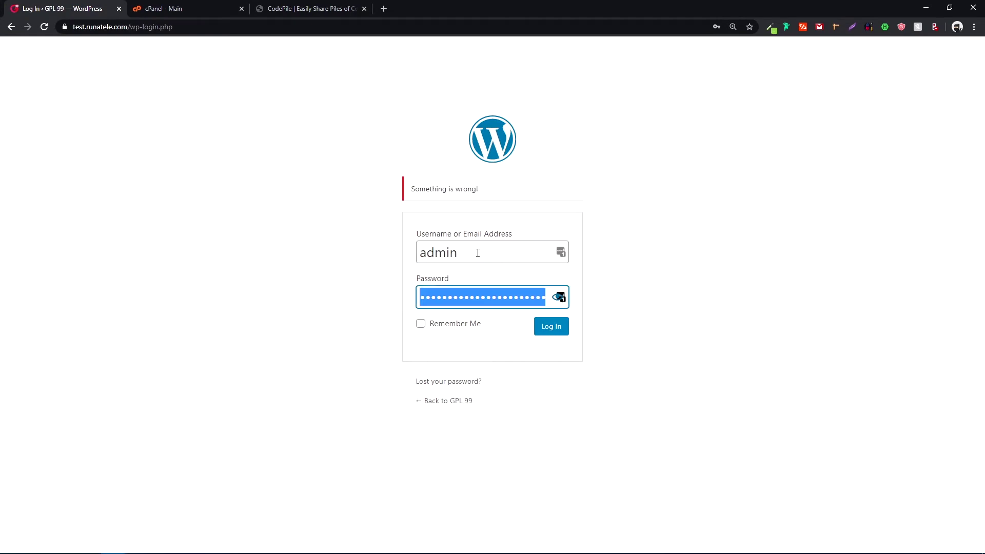
{"action": "left_click", "coordinate": [550, 333]}
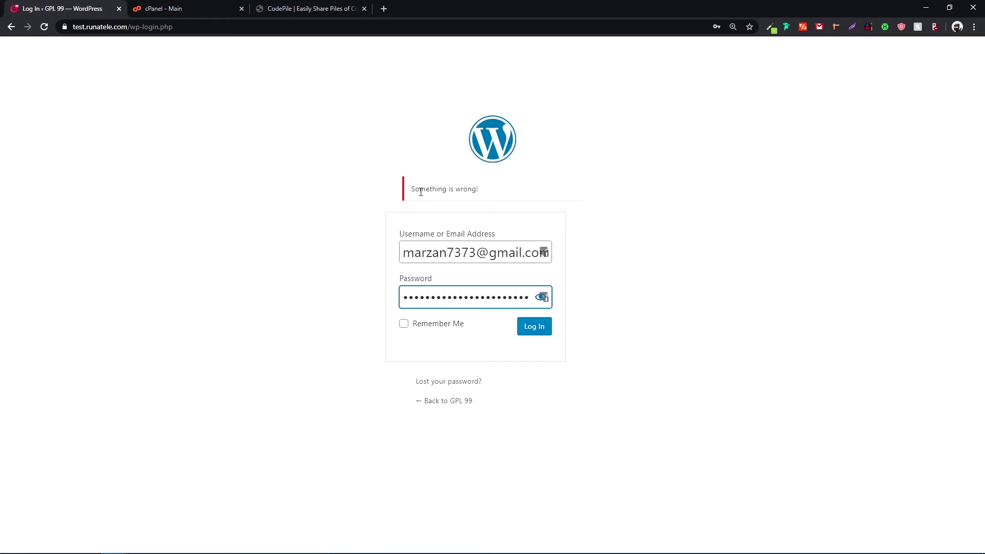
{"action": "left_click", "coordinate": [555, 237]}
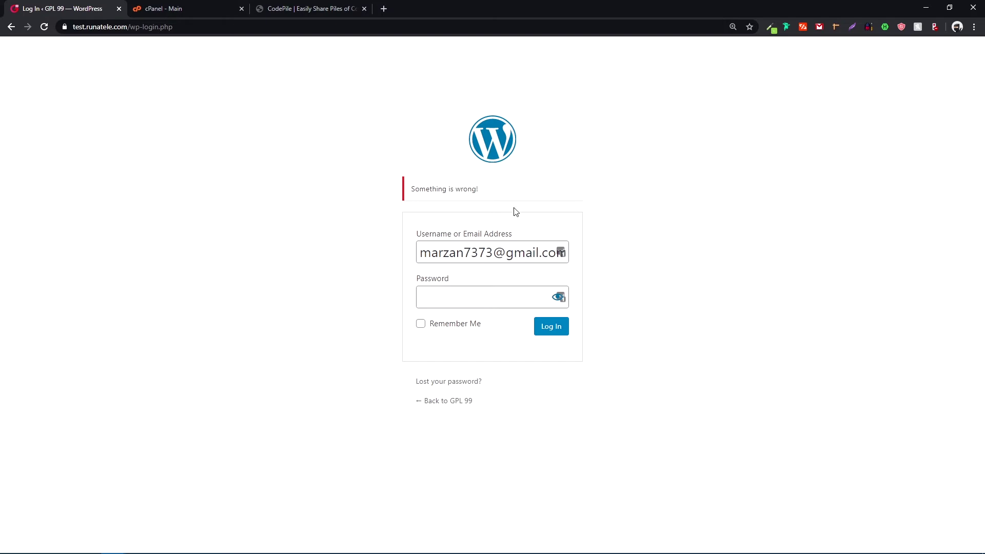
- Launch File Manager from the Files section of the cPanel Main dashboard
{"action": "left_click", "coordinate": [139, 9]}
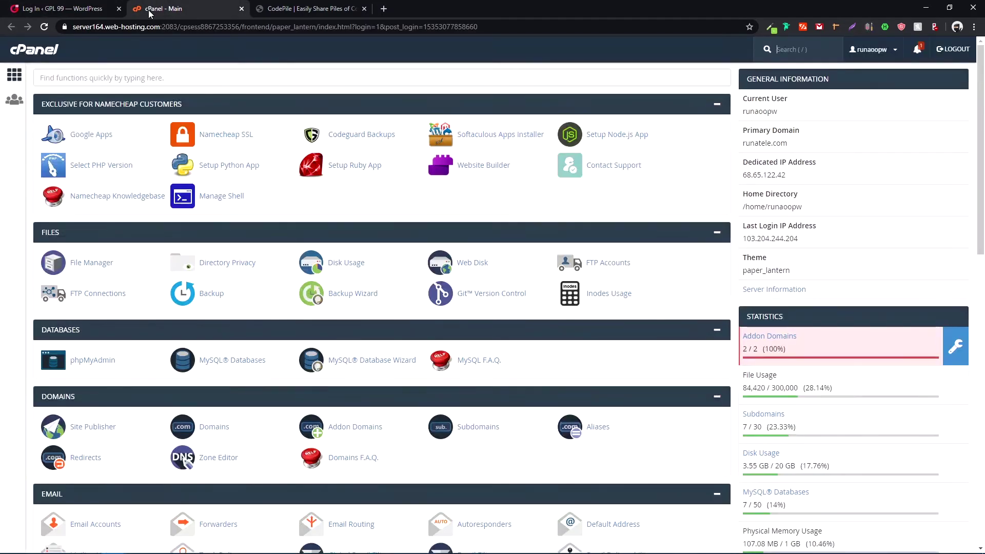
{"action": "scroll", "coordinate": [261, 208], "scroll_direction": "down", "scroll_amount": 1}
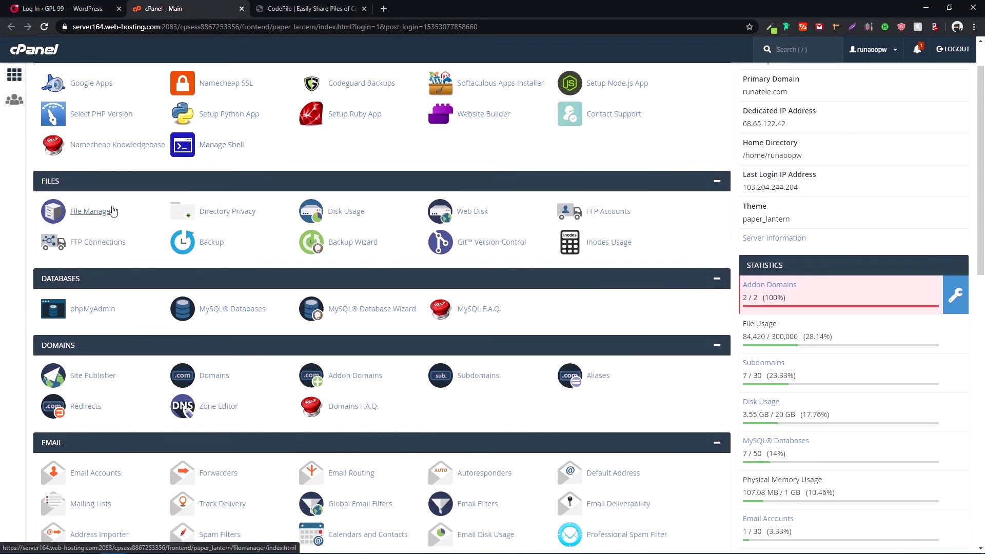
{"action": "left_click", "coordinate": [89, 213]}
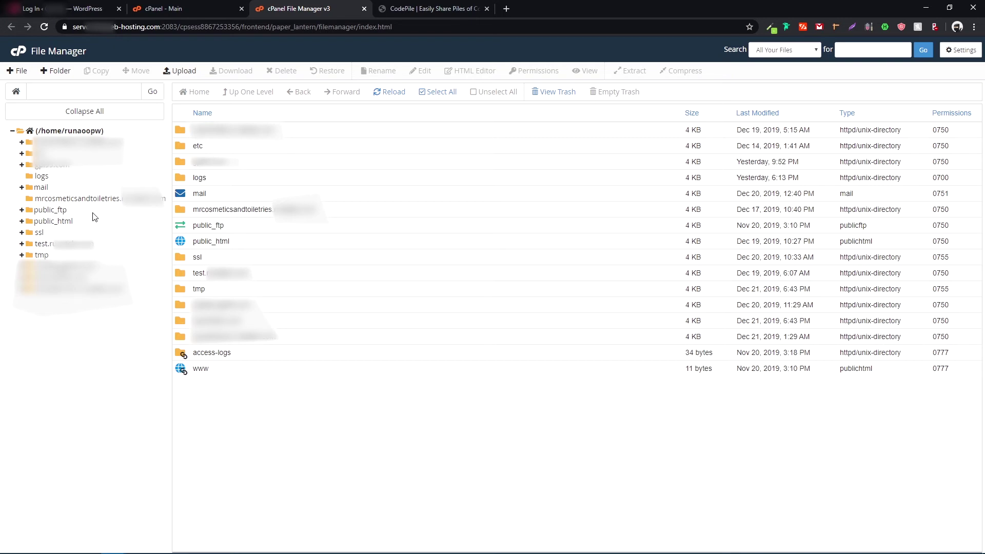
- Browse to test site > wp-content > themes > twentytwenty and edit functions.php in the code editor
{"action": "left_click", "coordinate": [75, 243]}
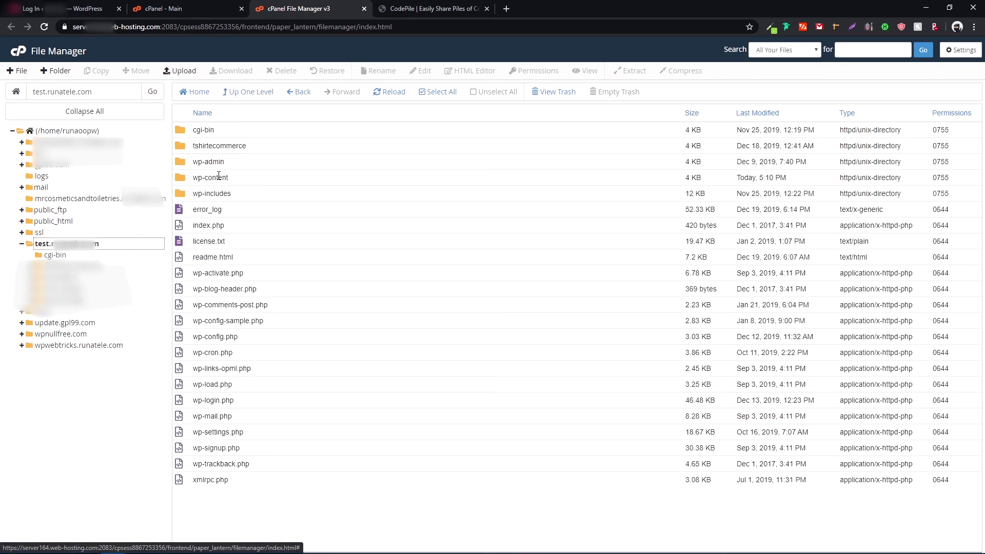
{"action": "double_click", "coordinate": [237, 181]}
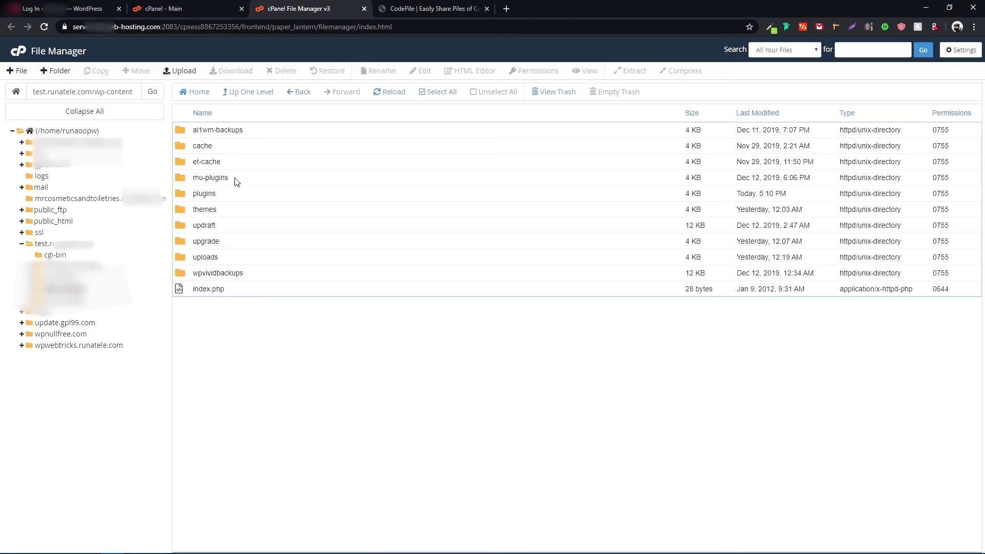
{"action": "double_click", "coordinate": [242, 212]}
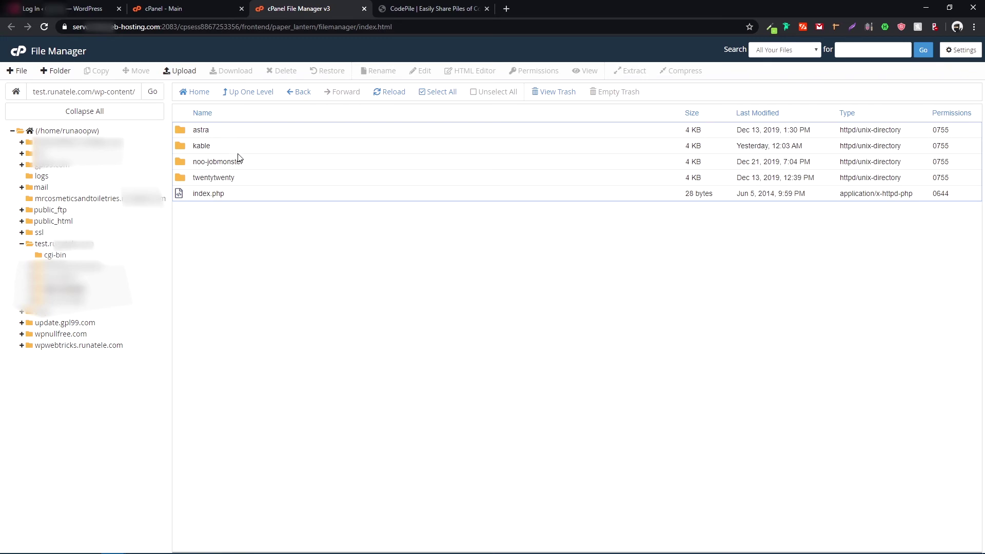
{"action": "double_click", "coordinate": [262, 182]}
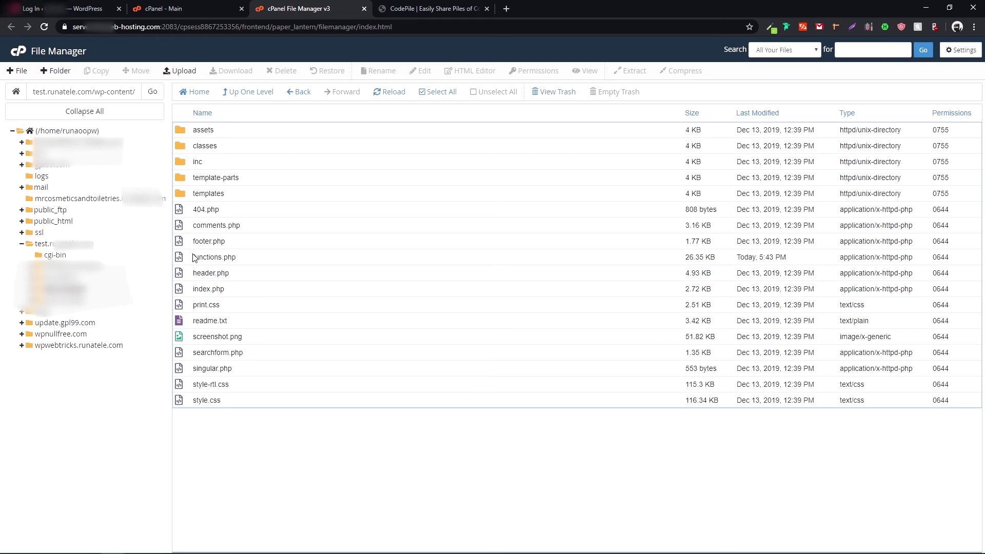
{"action": "left_click", "coordinate": [275, 263]}
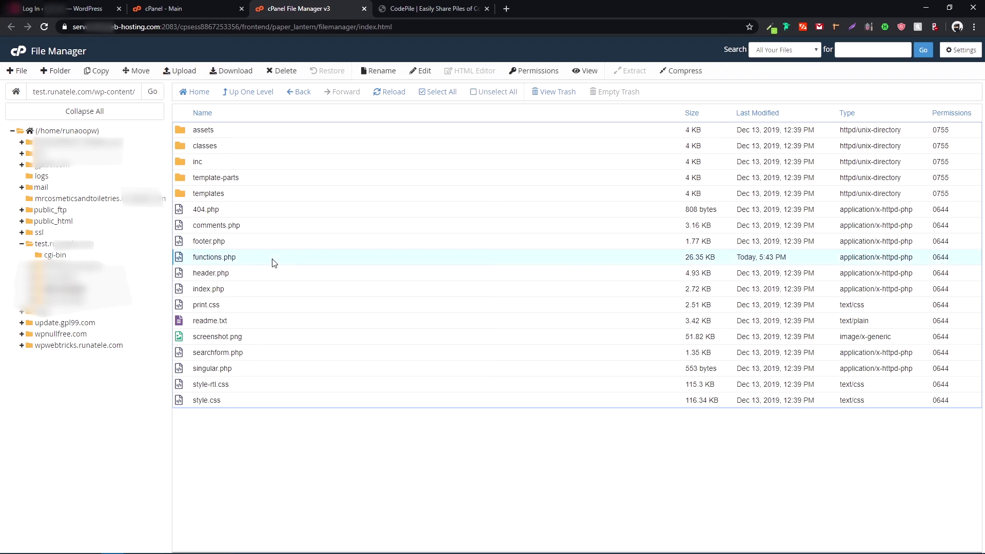
{"action": "left_click", "coordinate": [424, 68]}
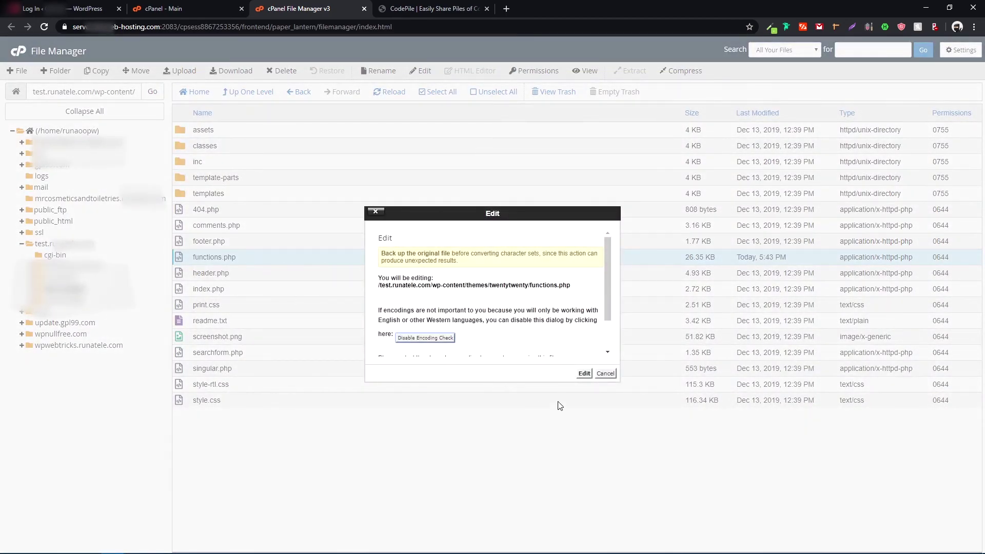
{"action": "left_click", "coordinate": [584, 373]}
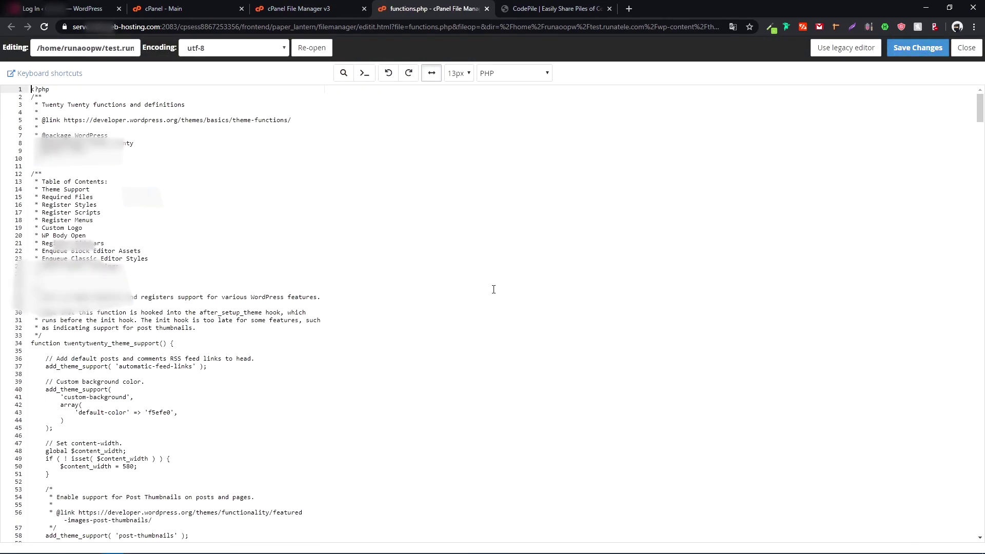
- Paste the no_wordpress_errors login_errors filter on empty line 758 at the end of functions.php
{"action": "scroll", "coordinate": [325, 277], "scroll_direction": "down", "scroll_amount": 15}
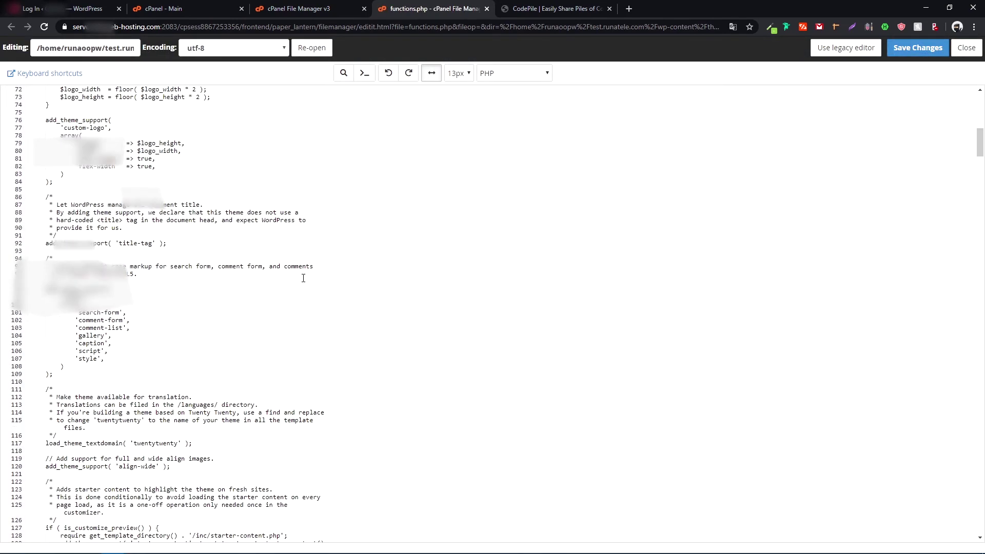
{"action": "scroll", "coordinate": [304, 277], "scroll_direction": "down", "scroll_amount": 18}
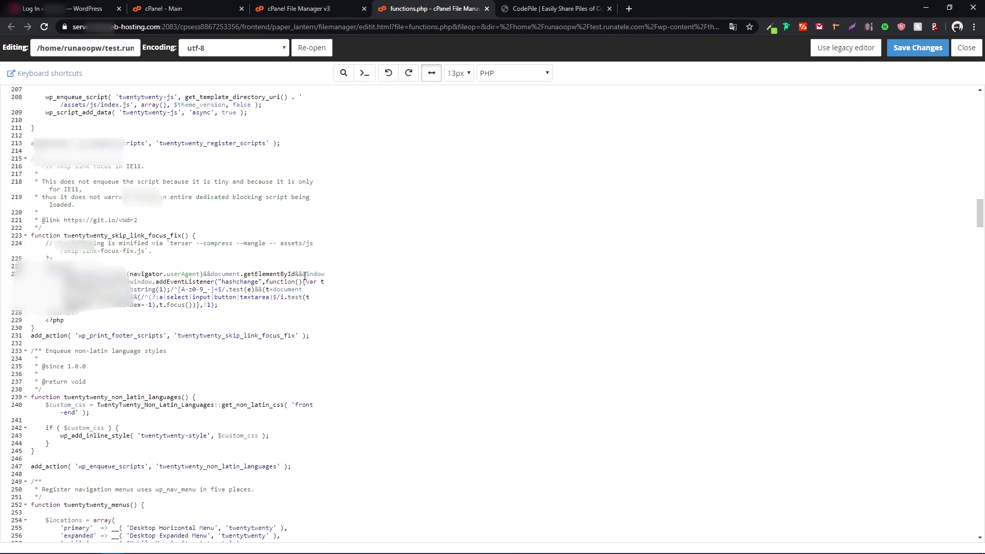
{"action": "scroll", "coordinate": [305, 276], "scroll_direction": "down", "scroll_amount": 16}
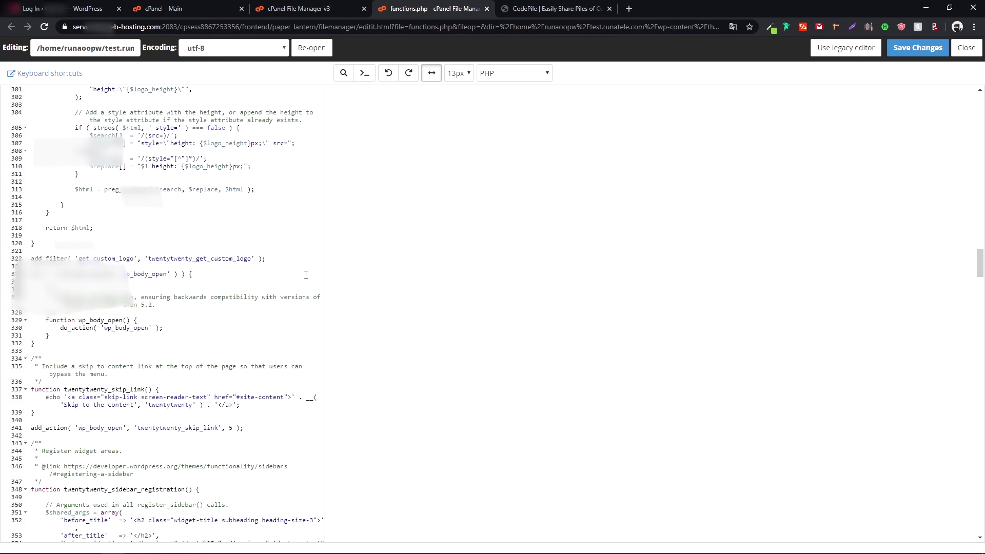
{"action": "scroll", "coordinate": [306, 274], "scroll_direction": "down", "scroll_amount": 3}
{"action": "left_click_drag", "start_coordinate": [981, 307], "coordinate": [982, 531]}
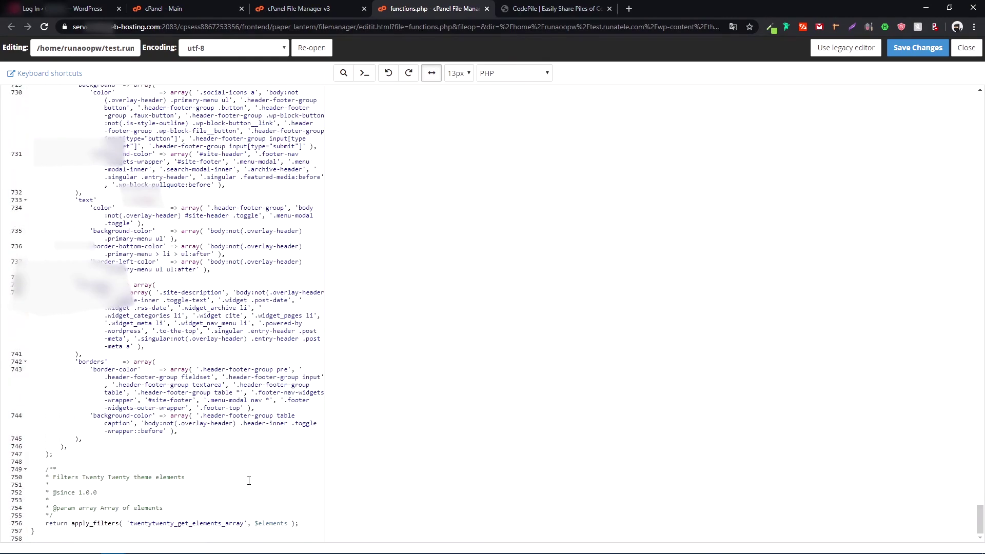
{"action": "left_click", "coordinate": [33, 537]}
{"action": "type", "text": "function no_wordpress_errors(){   return 'Something is wrong!'; } add_filter( 'login_errors', 'no_wordpress_errors' );"}
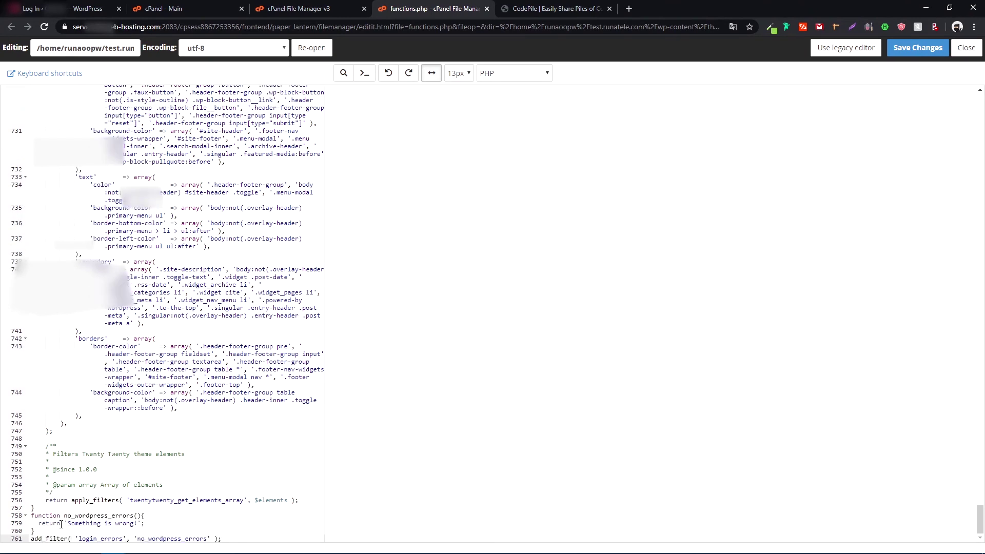
- Review the pasted 'Something is wrong!' code and save the changes to functions.php
{"action": "left_click_drag", "start_coordinate": [34, 516], "coordinate": [240, 542]}
{"action": "left_click", "coordinate": [145, 523]}
{"action": "left_click_drag", "start_coordinate": [135, 523], "coordinate": [76, 523]}
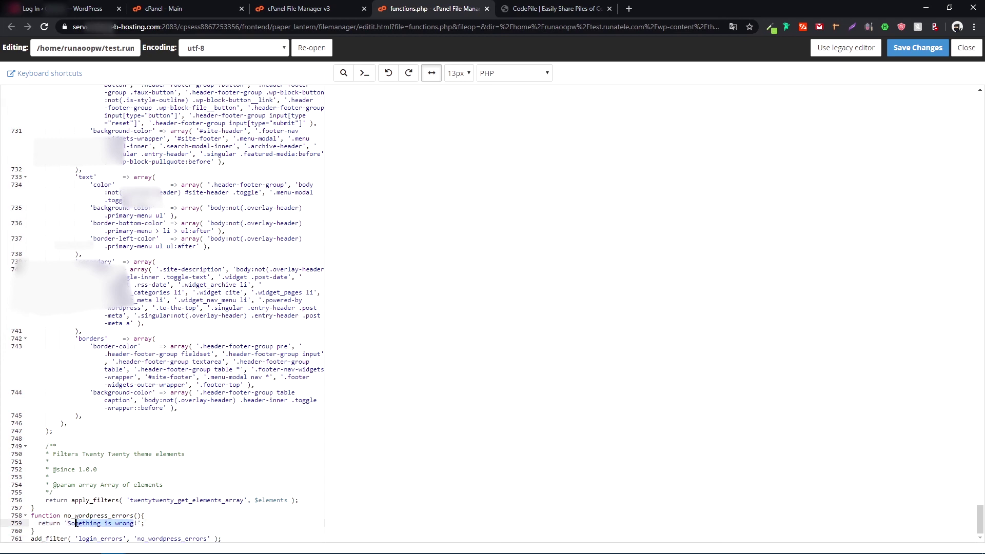
{"action": "left_click", "coordinate": [75, 523]}
{"action": "left_click", "coordinate": [928, 48]}
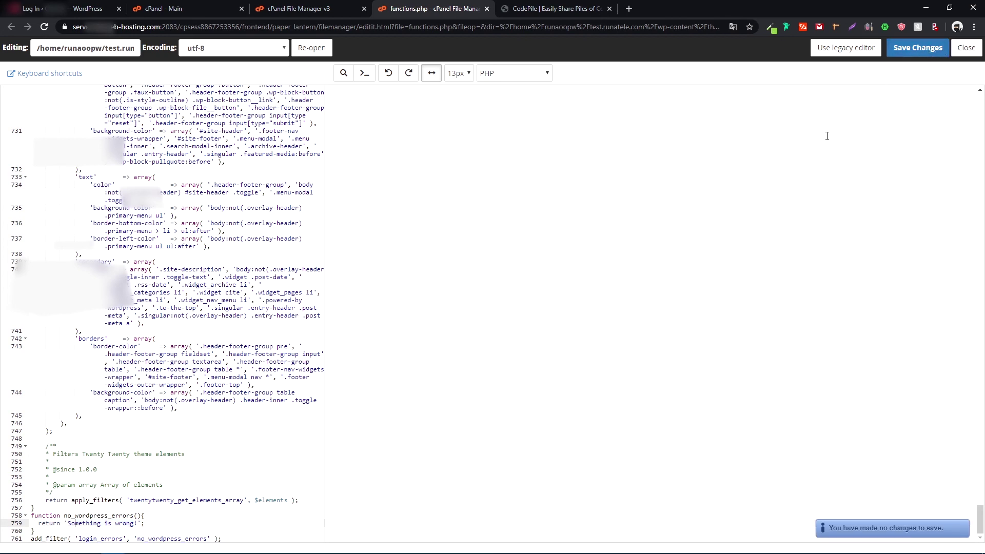
- Submit a fake username and password, confirm 'Something is wrong!' appears, then clear the username field
{"action": "left_click", "coordinate": [57, 9]}
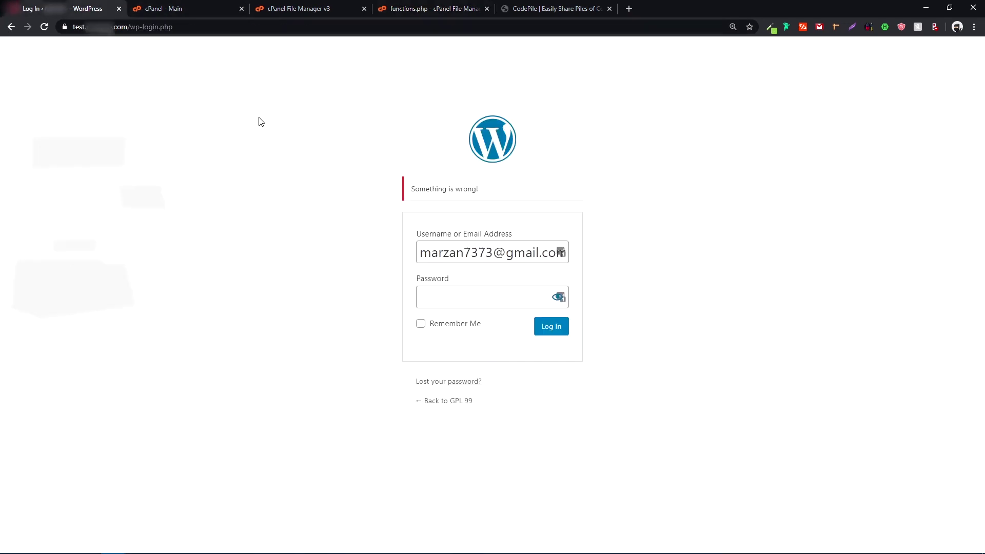
{"action": "left_click", "coordinate": [514, 253]}
{"action": "triple_click", "coordinate": [514, 253]}
{"action": "type", "text": "dasd"}
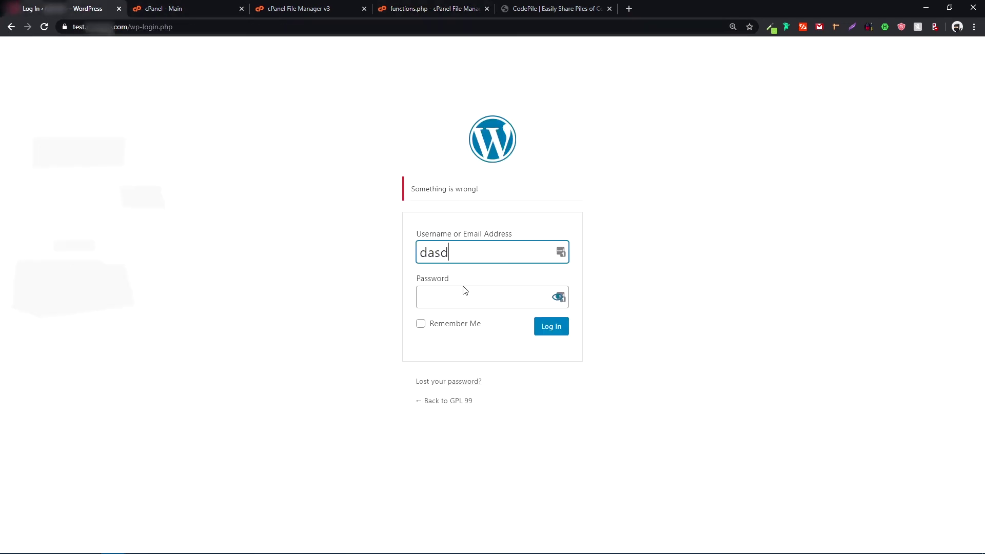
{"action": "left_click", "coordinate": [461, 288]}
{"action": "type", "text": "asdas"}
{"action": "left_click", "coordinate": [557, 329]}
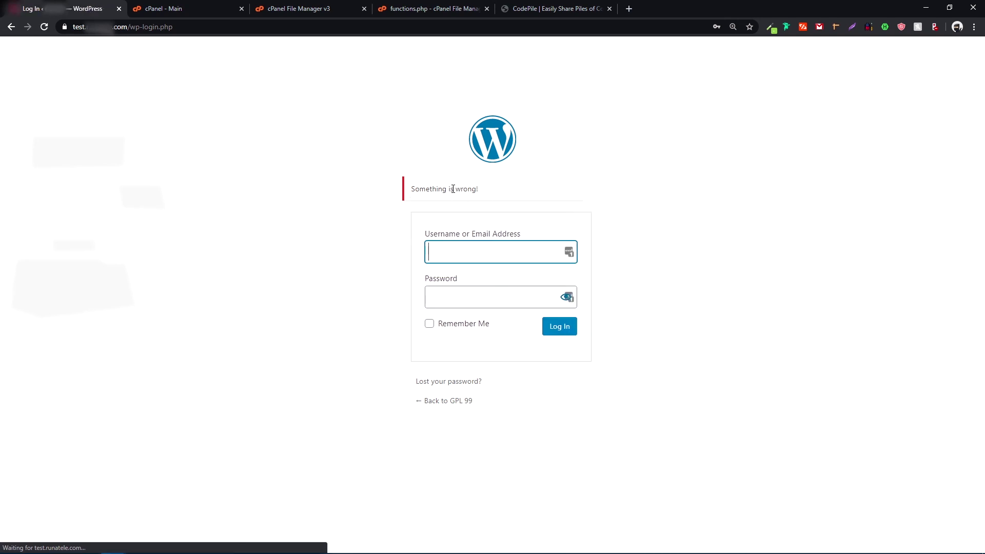
{"action": "key", "text": "ctrl+a"}
{"action": "key", "text": "BackSpace"}
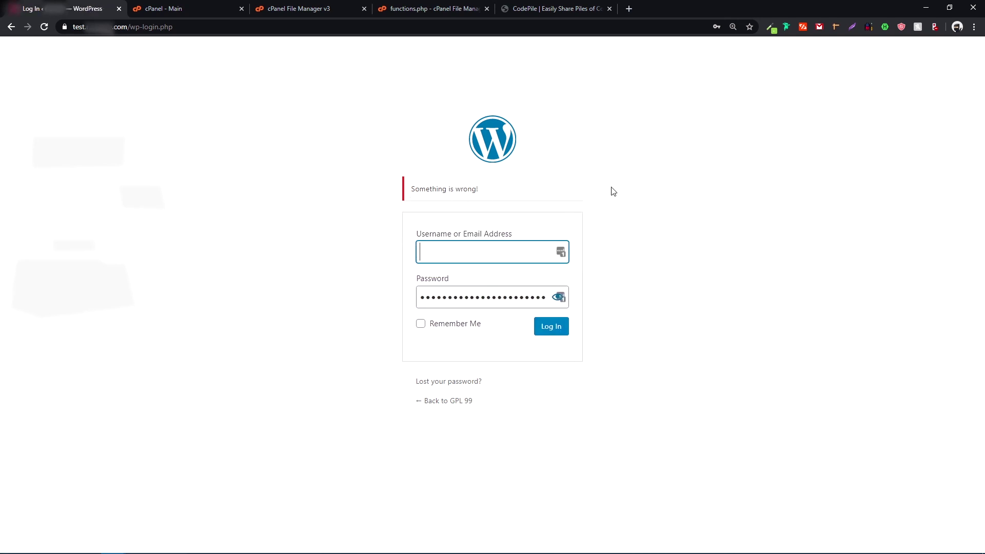